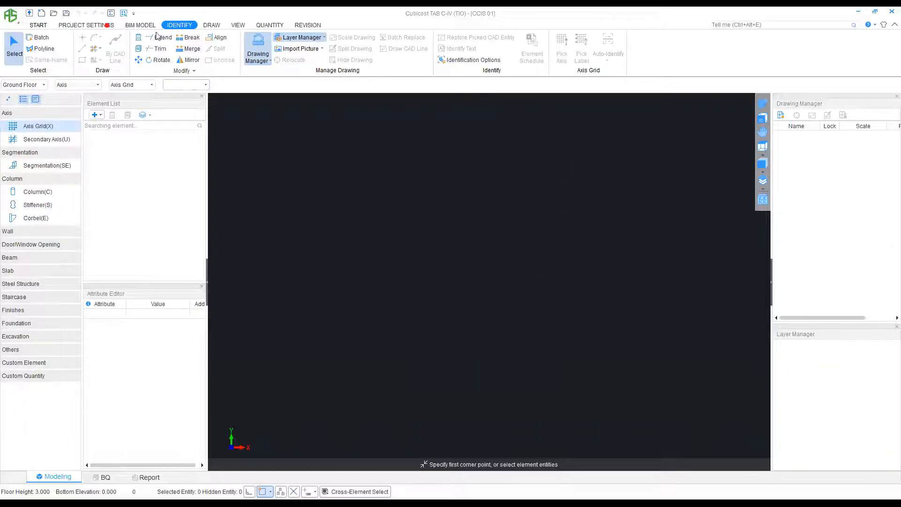
Load the RVT project 16251-ALM-HOT-ZONE 1 & 4-CENTRAL.rvt from the Desktop into the RVT import.
left_click(140, 25)
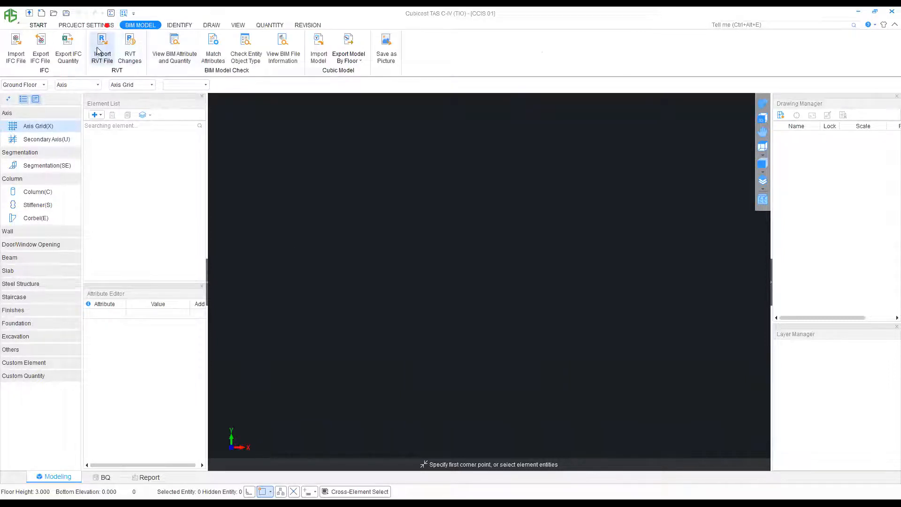
left_click(102, 49)
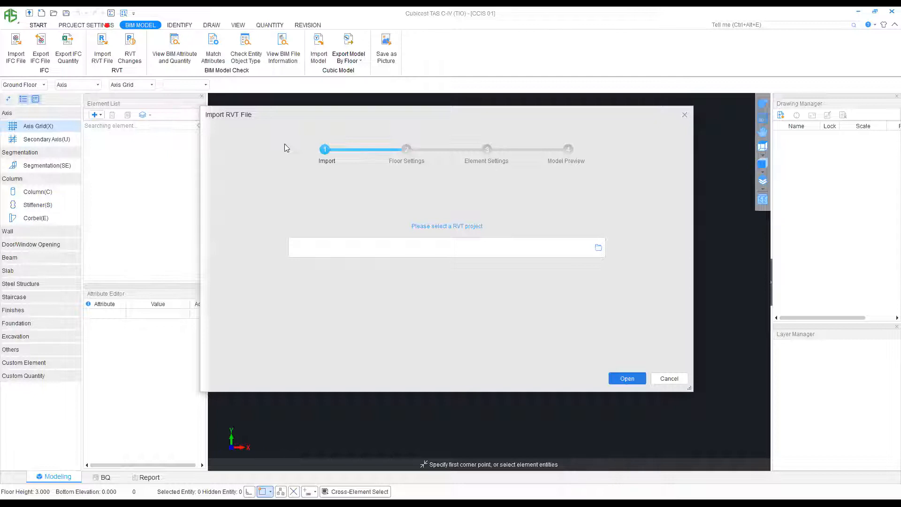
left_click(628, 379)
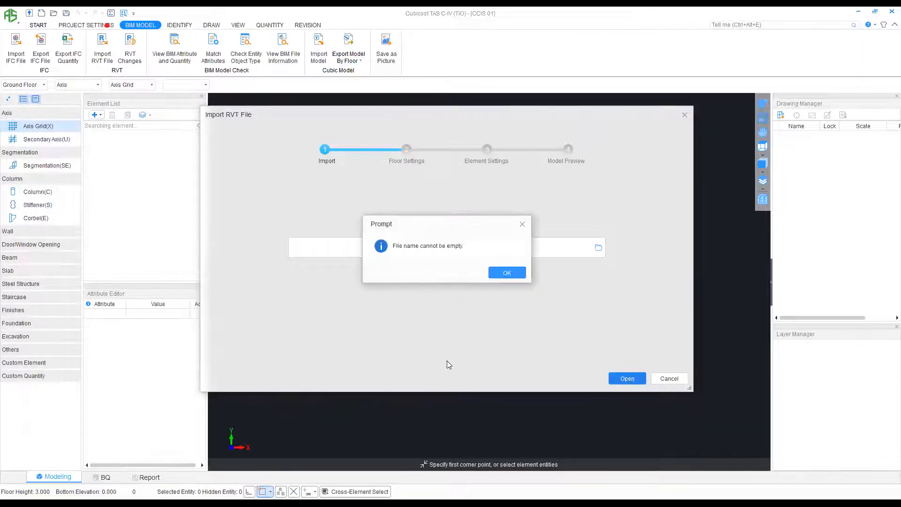
left_click(523, 224)
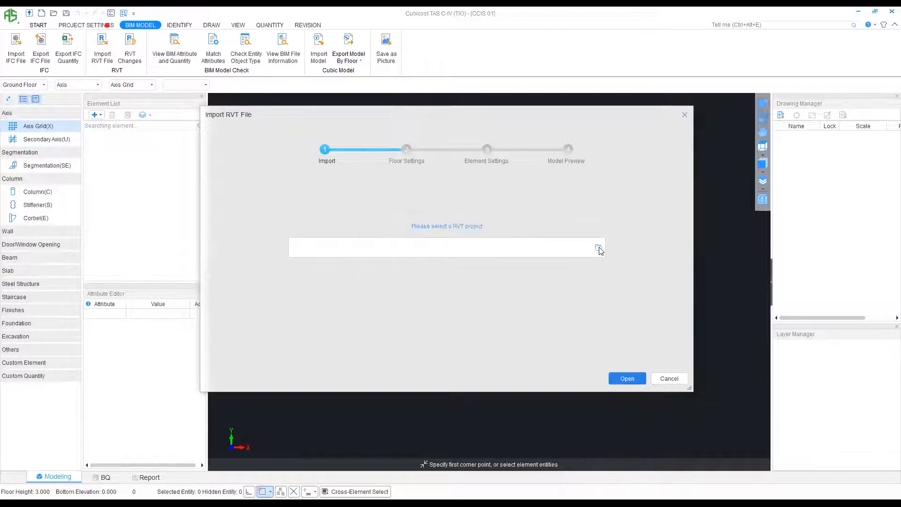
left_click(599, 247)
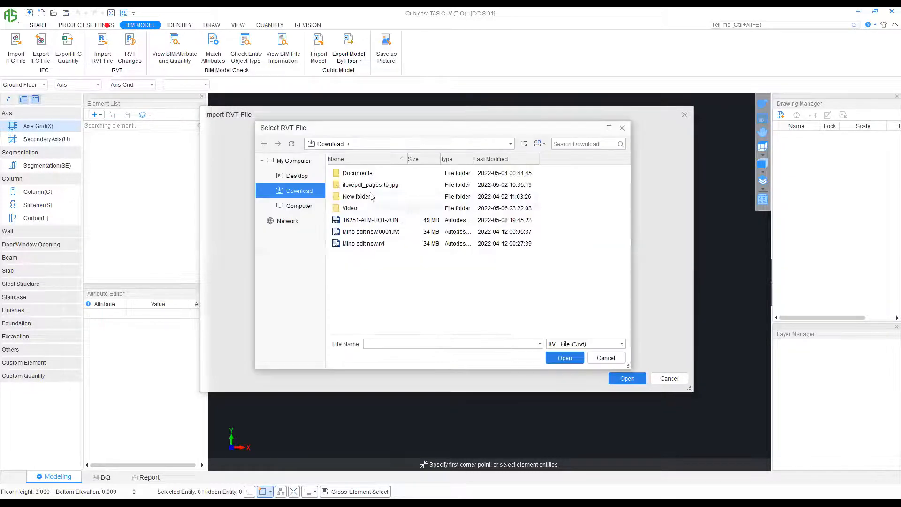
left_click(296, 177)
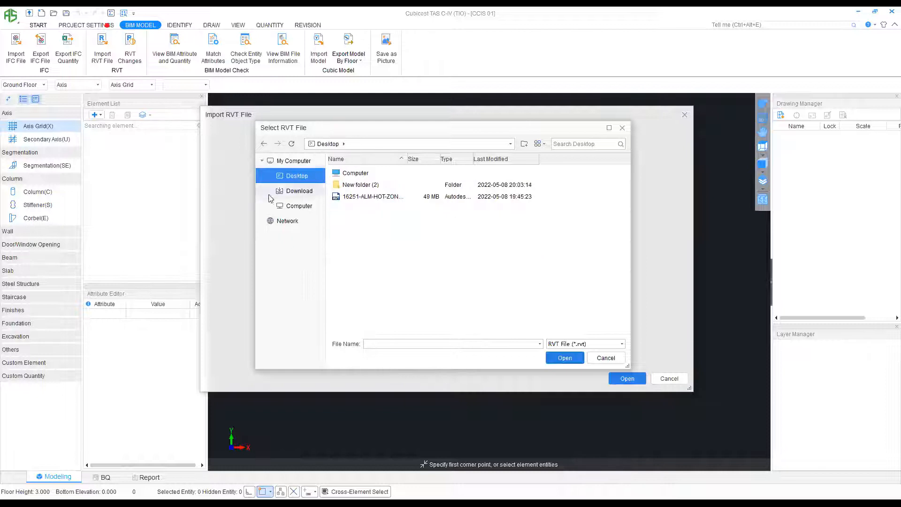
left_click(353, 197)
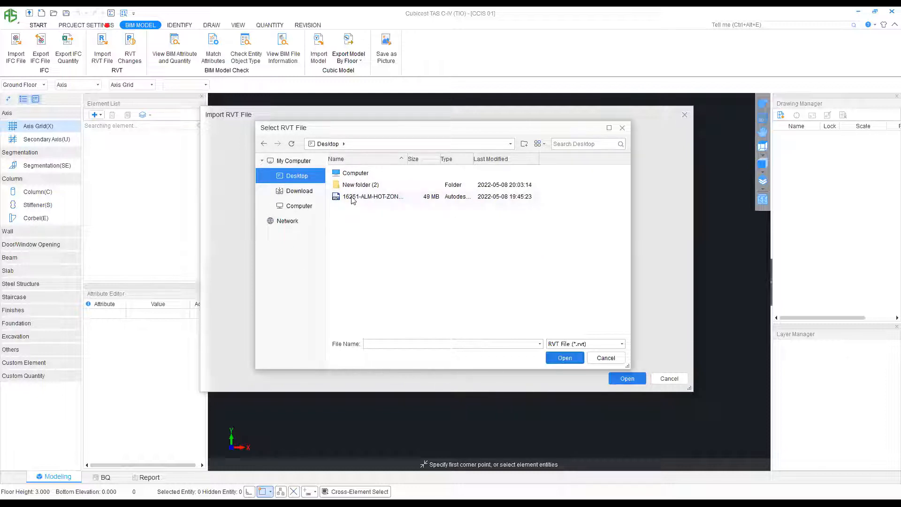
left_click(565, 358)
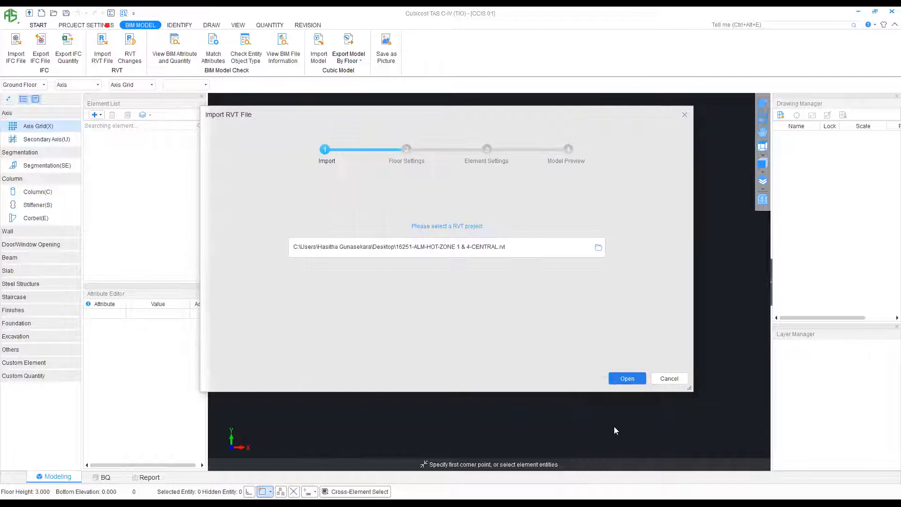
left_click(626, 379)
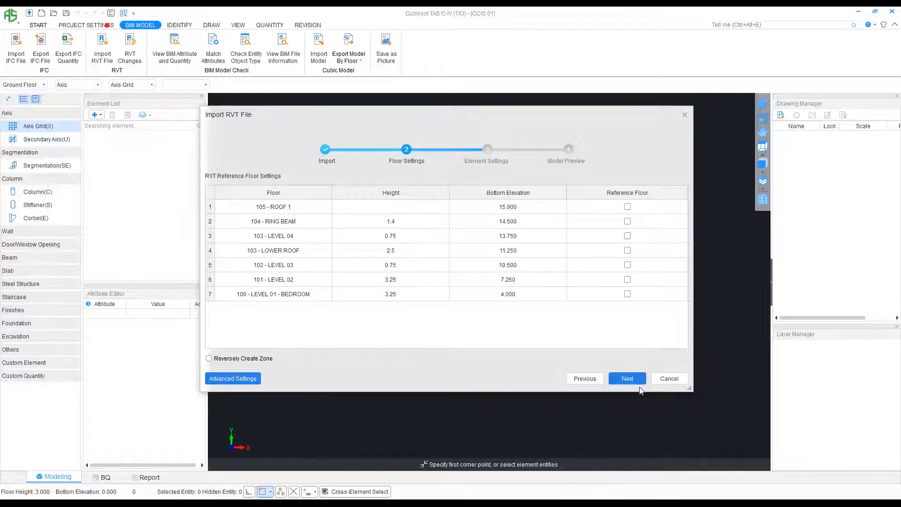
Set 102 - LEVEL 03 as the reference floor and proceed to the element settings.
left_click(618, 378)
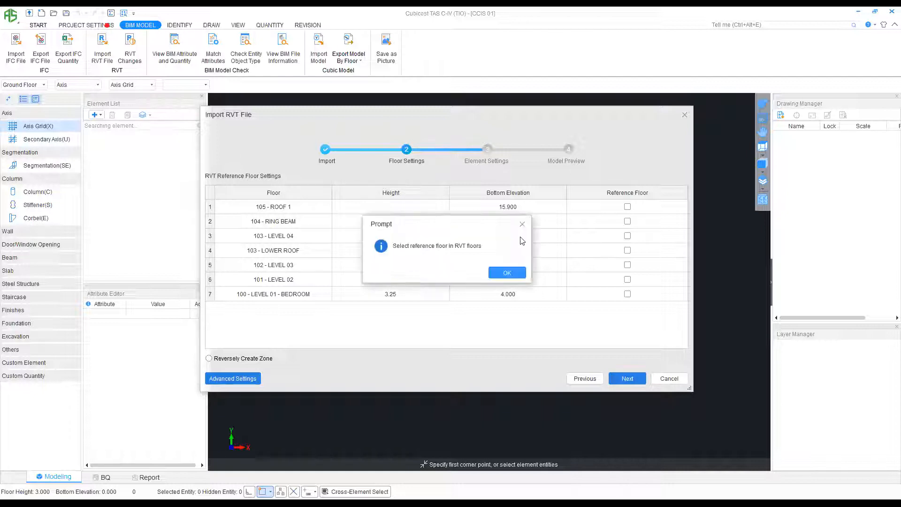
left_click(526, 224)
left_click(628, 265)
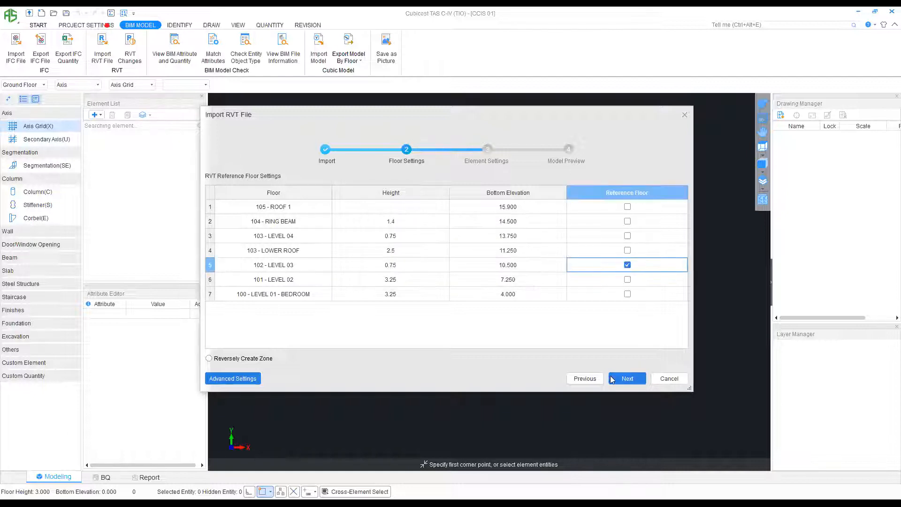
left_click(625, 379)
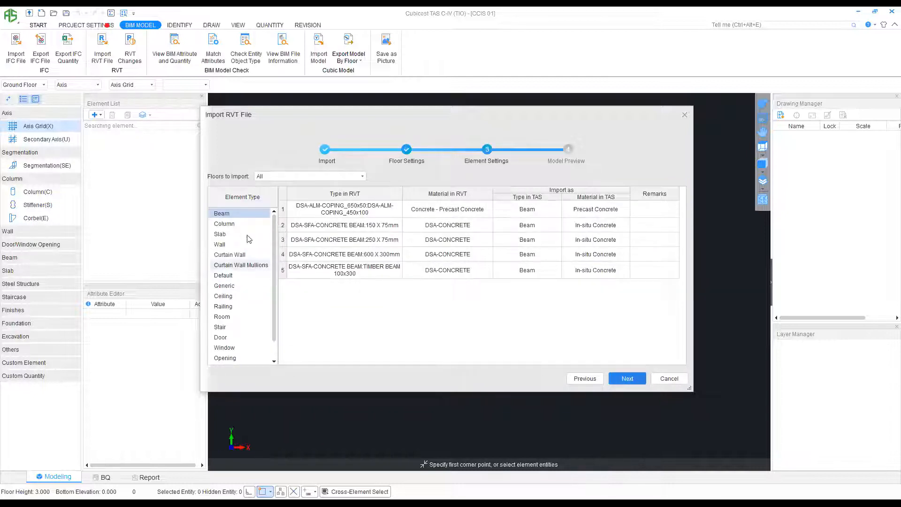
Check the column, slab, wall and curtain wall mappings for all floors, and import the model.
left_click(226, 225)
left_click(225, 235)
left_click(225, 245)
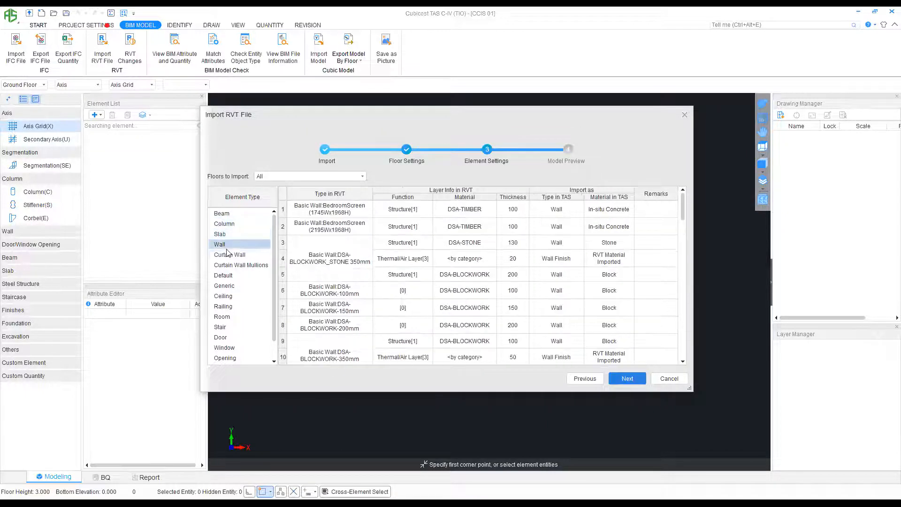
left_click(228, 255)
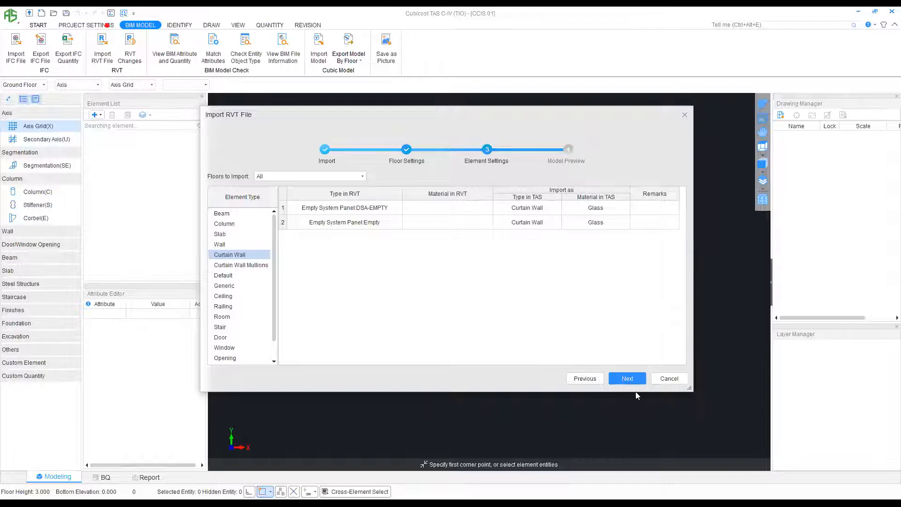
key("Return")
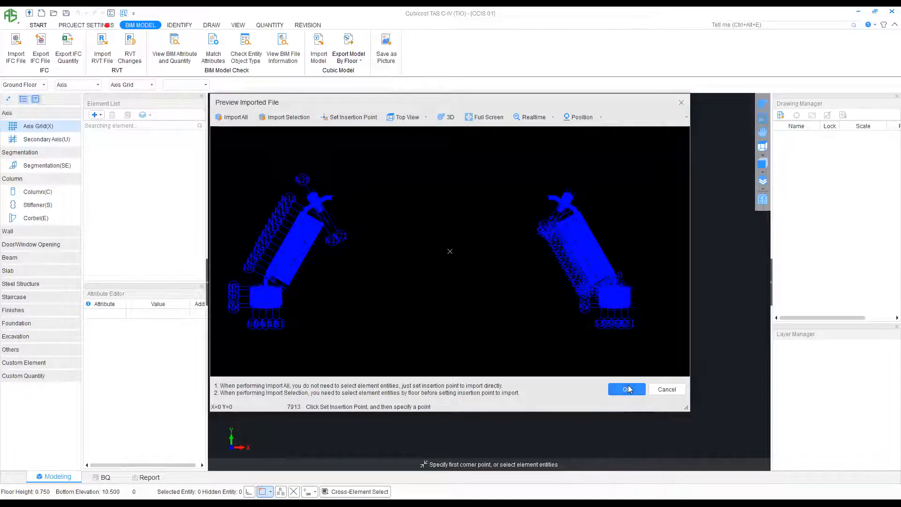
left_click(628, 389)
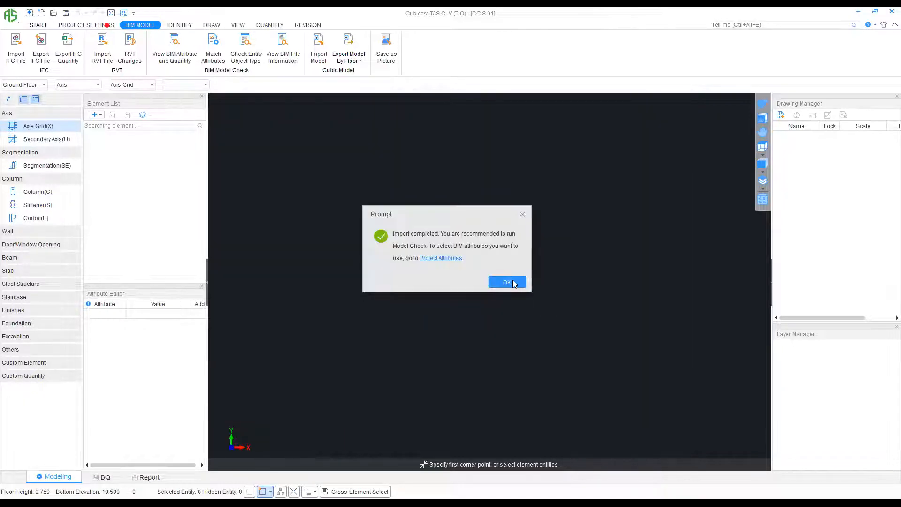
left_click(512, 281)
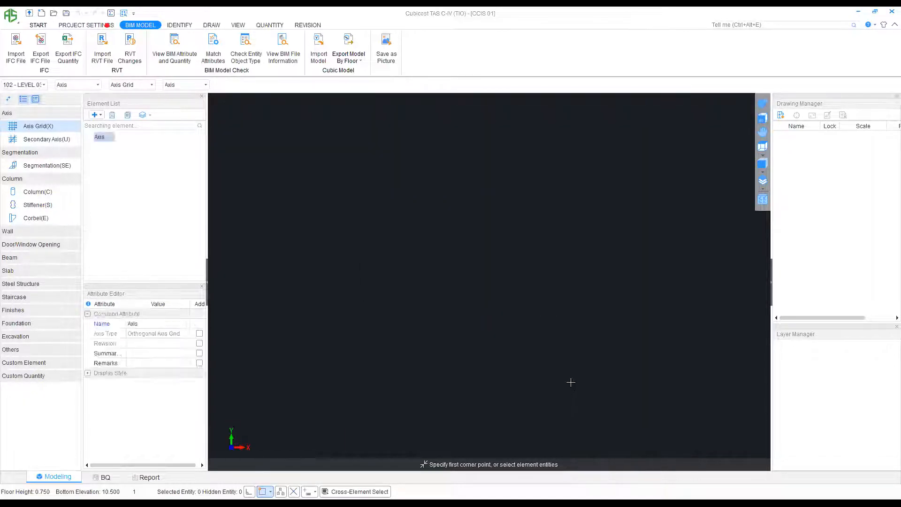
View the imported model in 3D and display all of its floors.
left_click(762, 118)
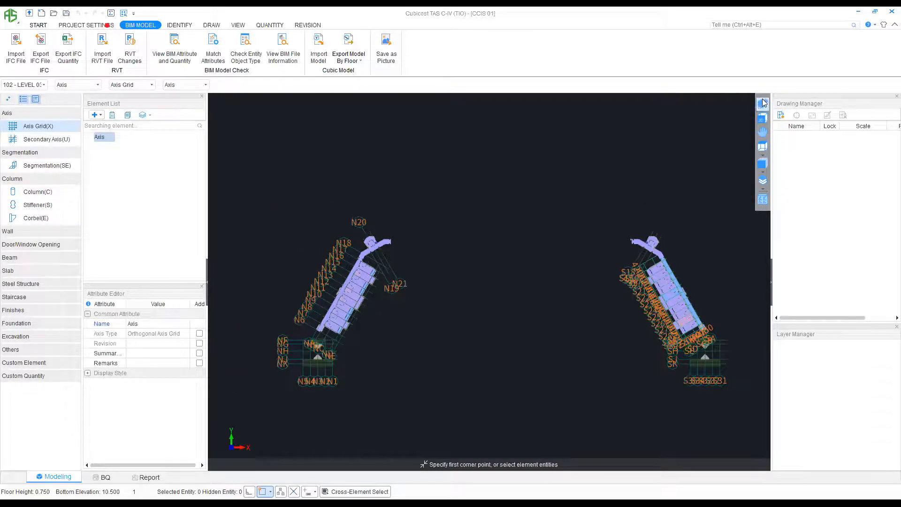
left_click_drag(477, 322, 491, 228)
scroll(332, 304, "up", 5)
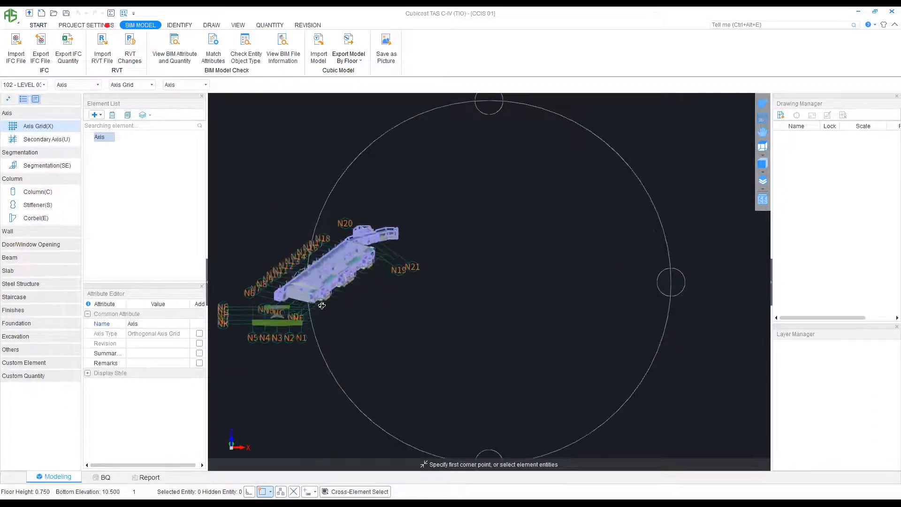
scroll(331, 303, "up", 4)
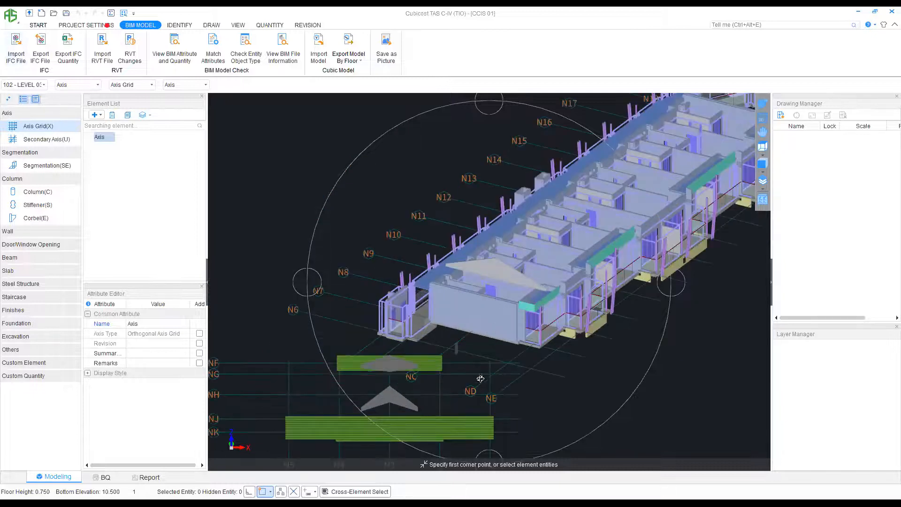
scroll(479, 374, "down", 2)
middle_click_drag(567, 354, 488, 381)
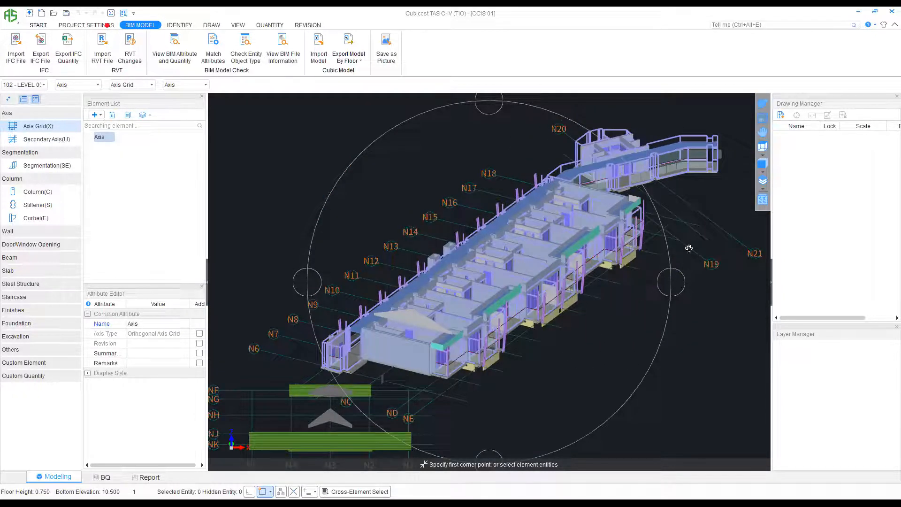
left_click(763, 189)
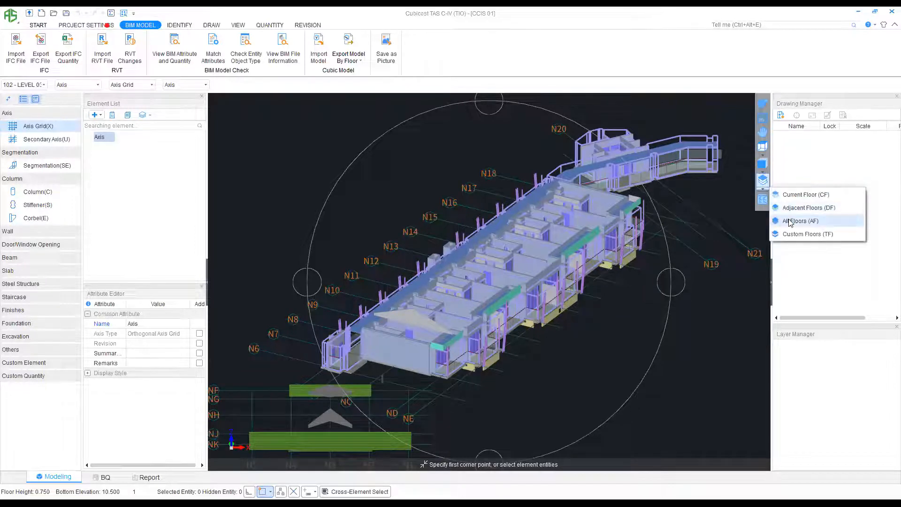
left_click(789, 219)
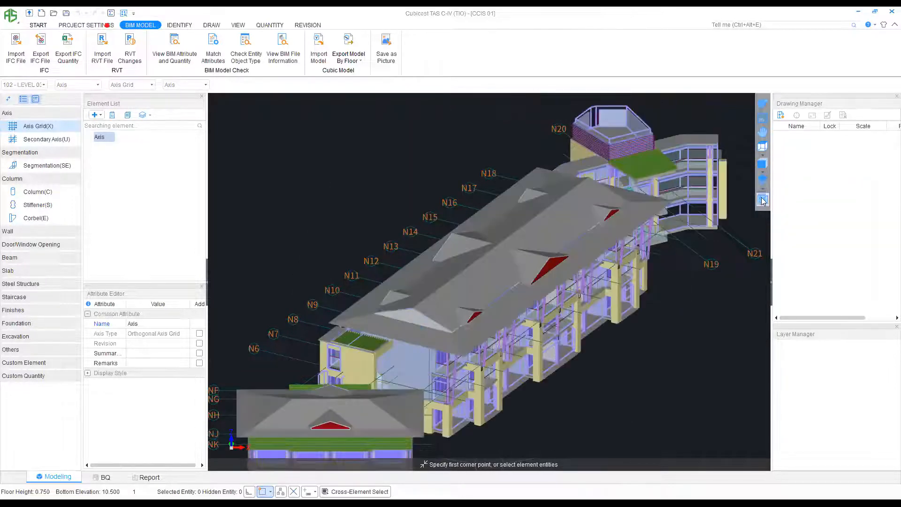
Turn on the entity display for All Elements in the model.
left_click(762, 200)
left_click(352, 175)
left_click(351, 175)
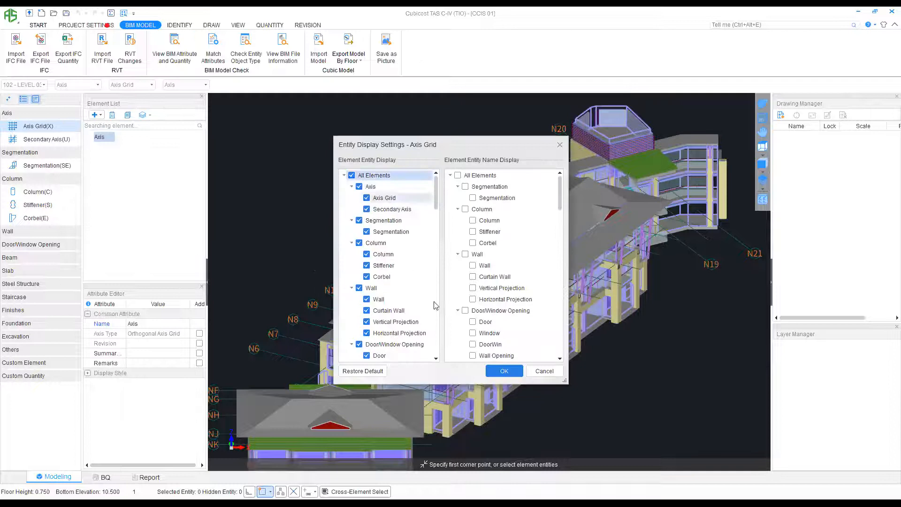
left_click(504, 371)
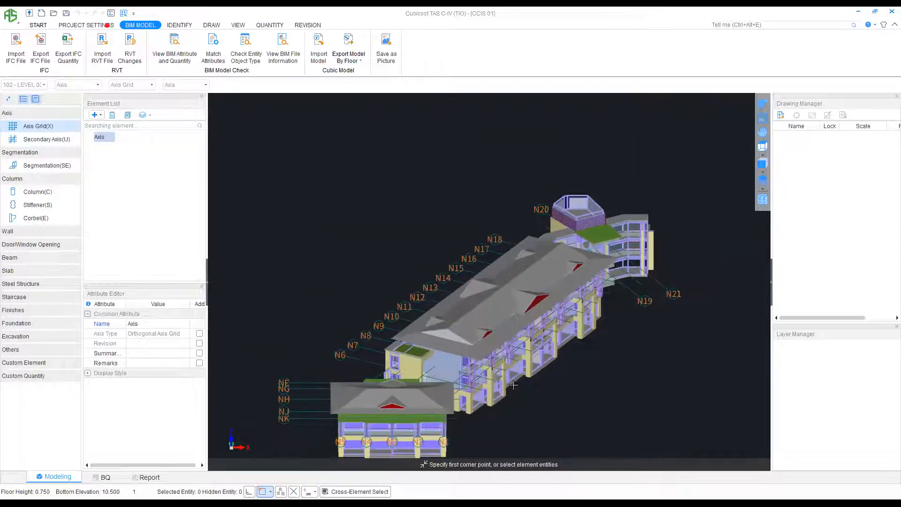
Examine the small end building and the balcony facade of the long main block in 3D.
scroll(415, 303, "up", 3)
middle_click_drag(461, 244, 507, 317)
left_click(763, 103)
left_click_drag(559, 366, 557, 324)
scroll(557, 324, "up", 5)
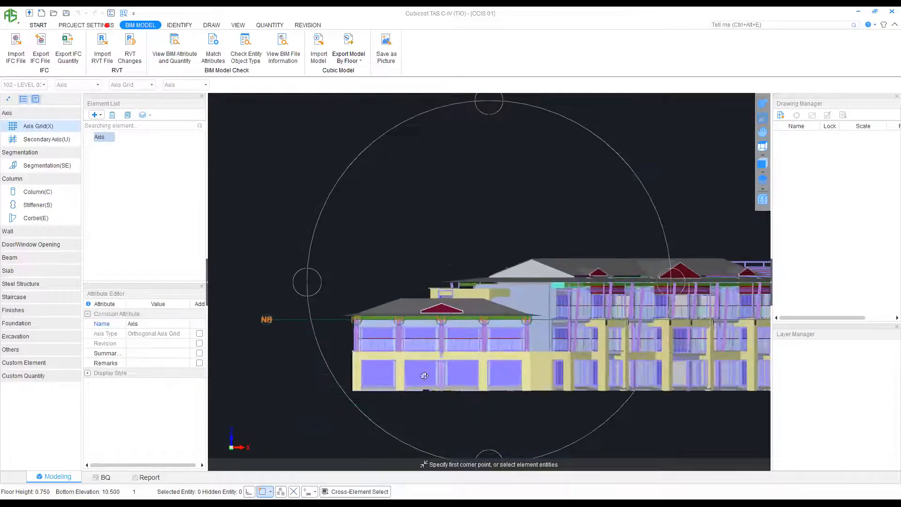
left_click_drag(502, 316, 456, 323)
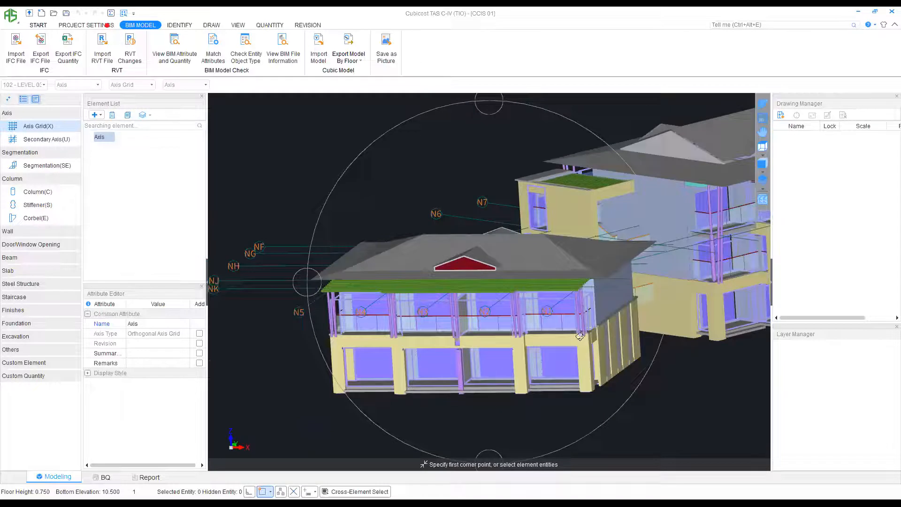
scroll(591, 345, "up", 1)
middle_click_drag(530, 359, 419, 383)
left_click_drag(419, 383, 434, 383)
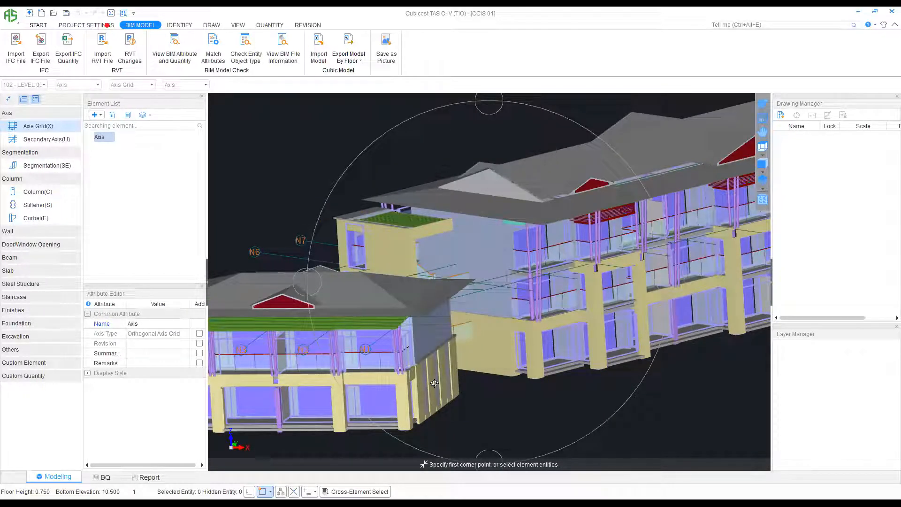
scroll(501, 338, "up", 2)
left_click_drag(608, 272, 522, 297)
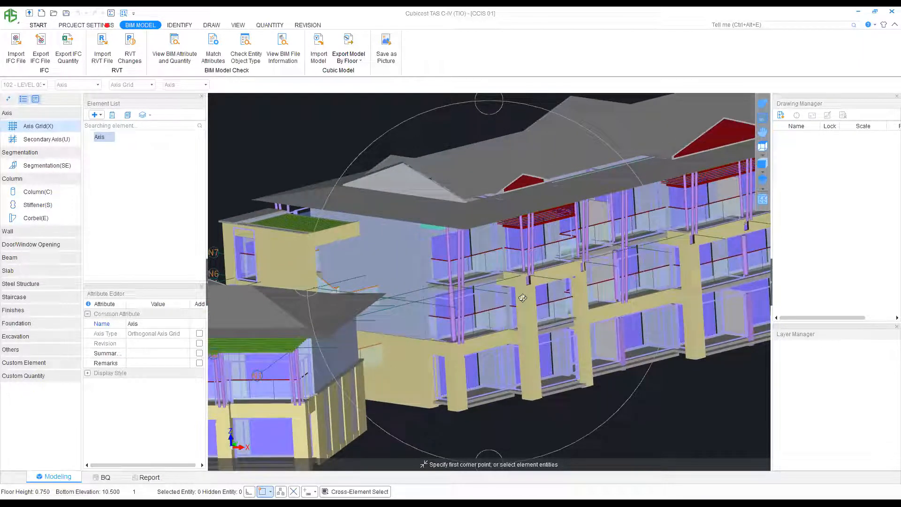
scroll(585, 284, "down", 1)
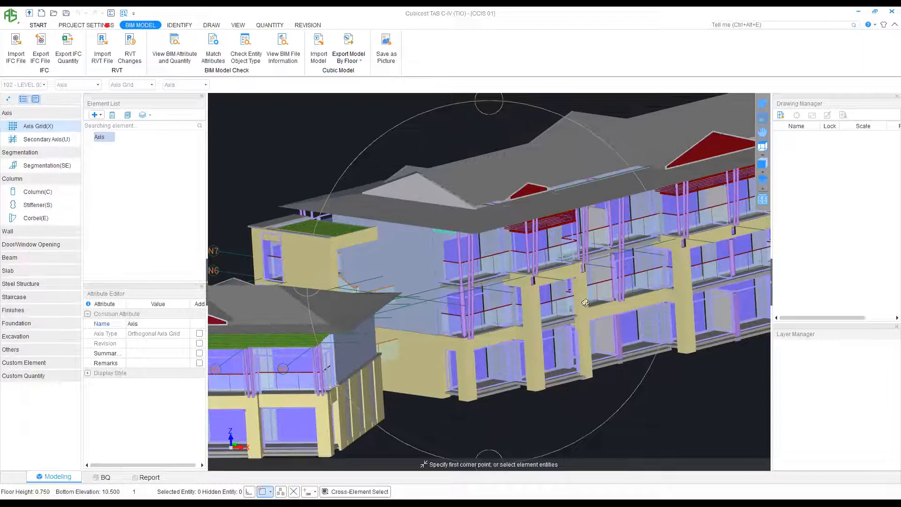
scroll(490, 316, "up", 3)
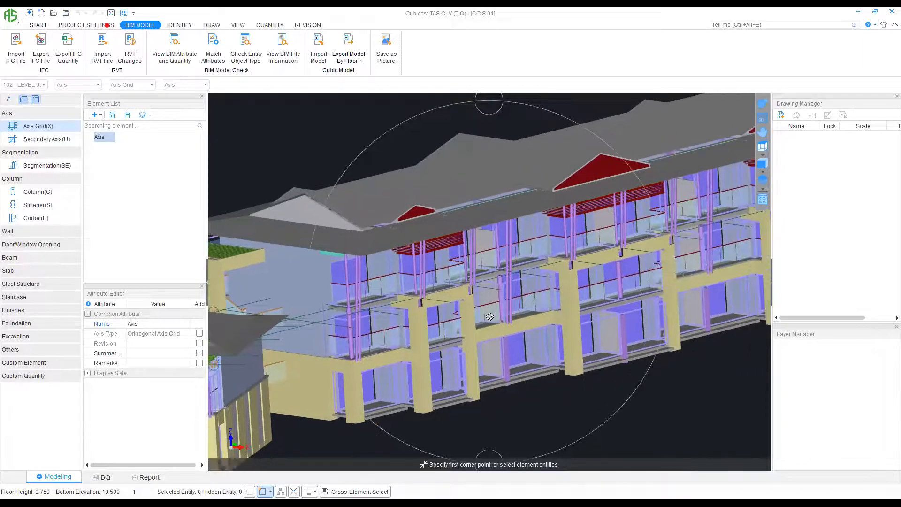
scroll(484, 299, "up", 3)
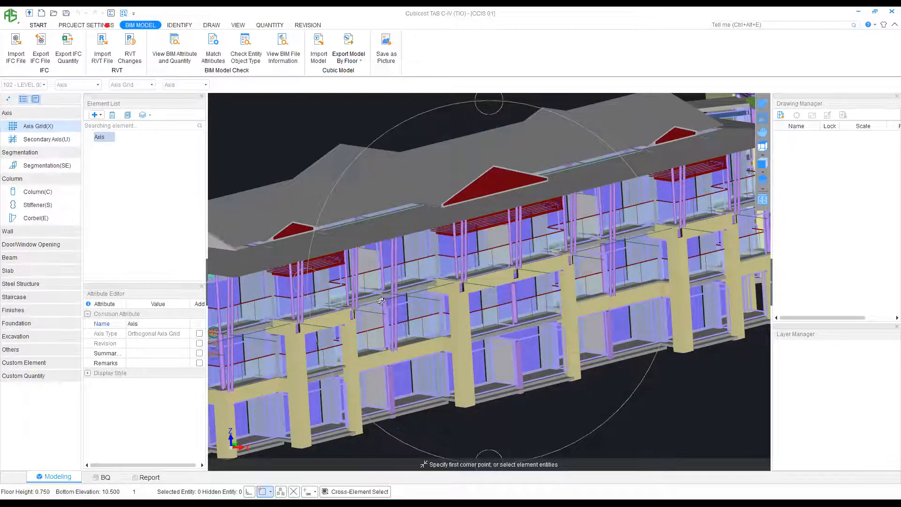
scroll(421, 301, "down", 3)
middle_click_drag(404, 317, 521, 331)
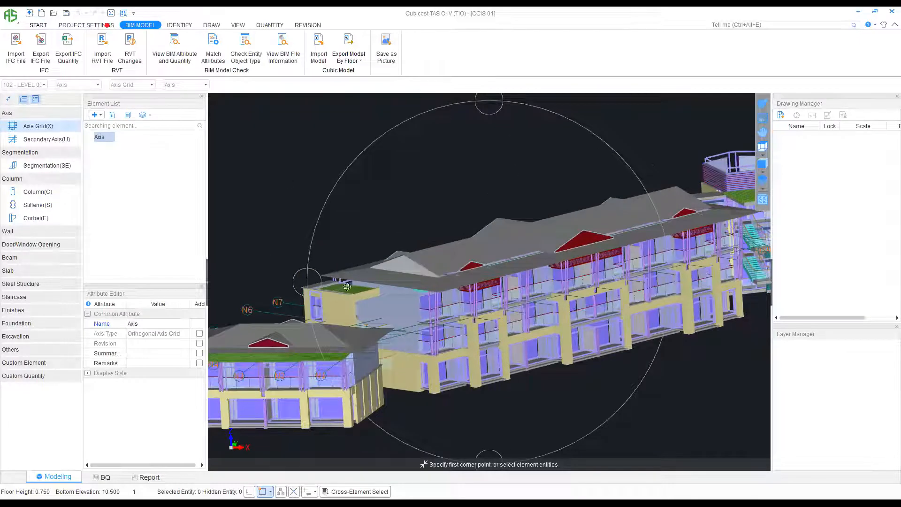
Examine the roofs and the opposite long facade of the imported buildings in 3D.
scroll(398, 222, "up", 1)
left_click_drag(343, 251, 440, 270)
left_click_drag(506, 315, 471, 368)
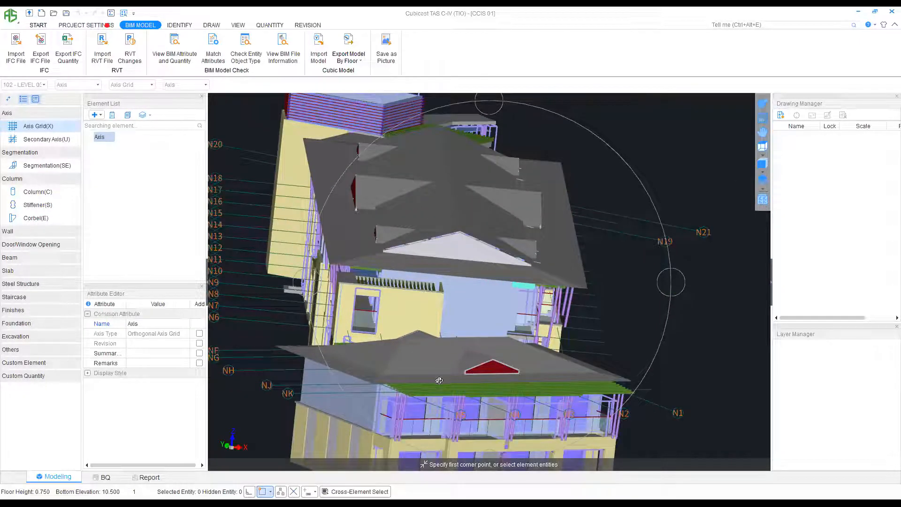
middle_click_drag(444, 343, 559, 272)
left_click_drag(560, 273, 521, 295)
left_click_drag(623, 347, 376, 231)
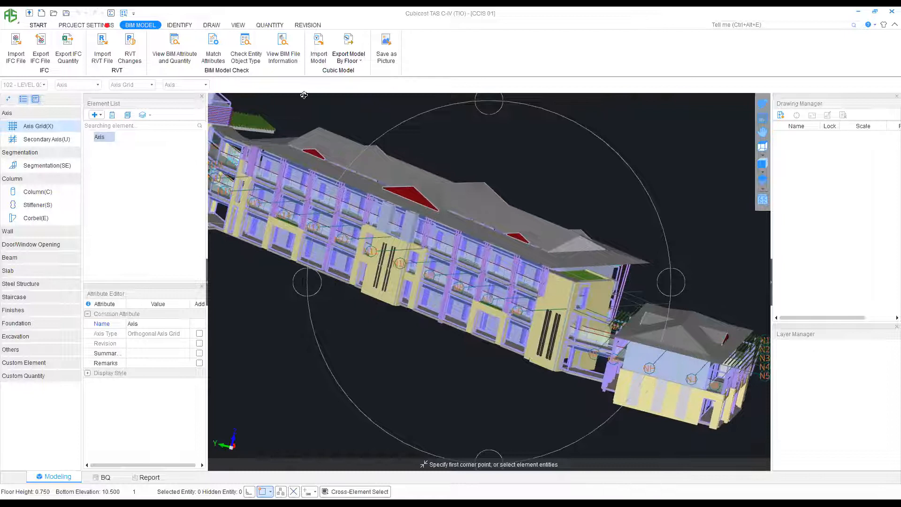
Calculate the quantities of the whole model, forcing the calculation past the overlaps listed in the model check.
left_click(270, 25)
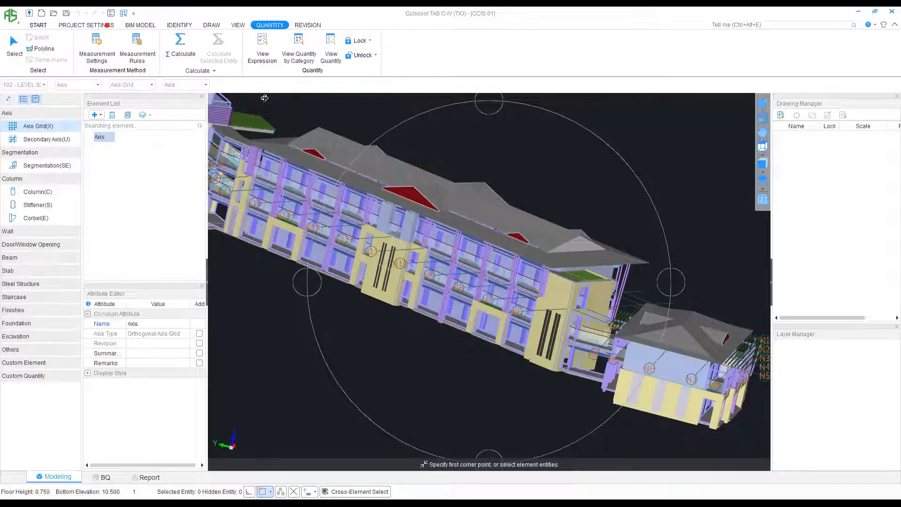
left_click(183, 45)
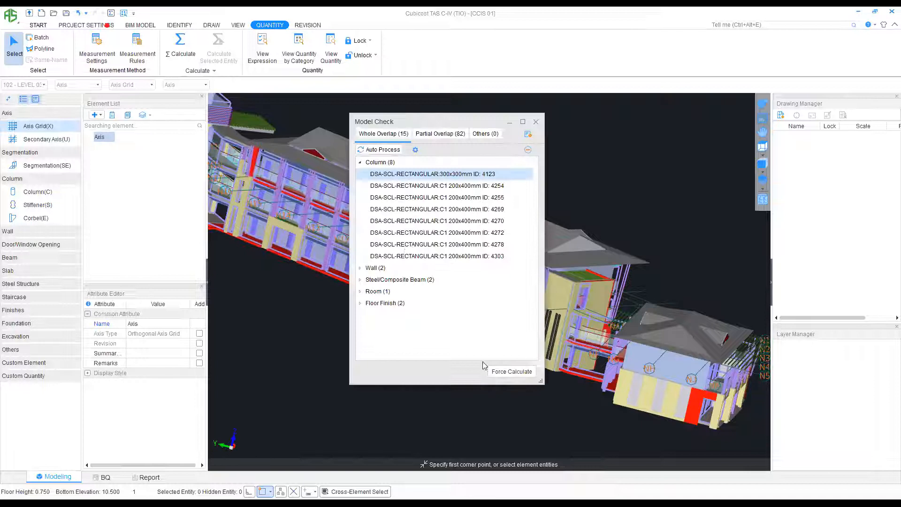
left_click(511, 372)
left_click(373, 197)
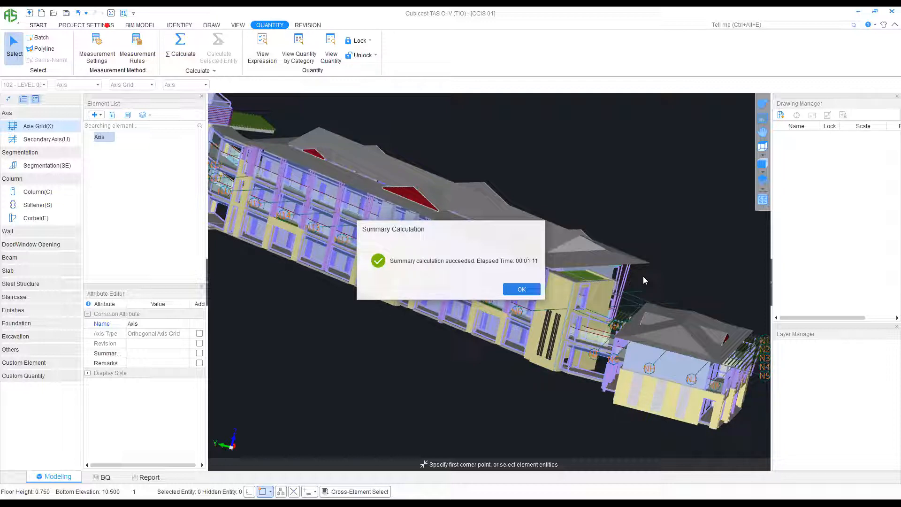
left_click(522, 290)
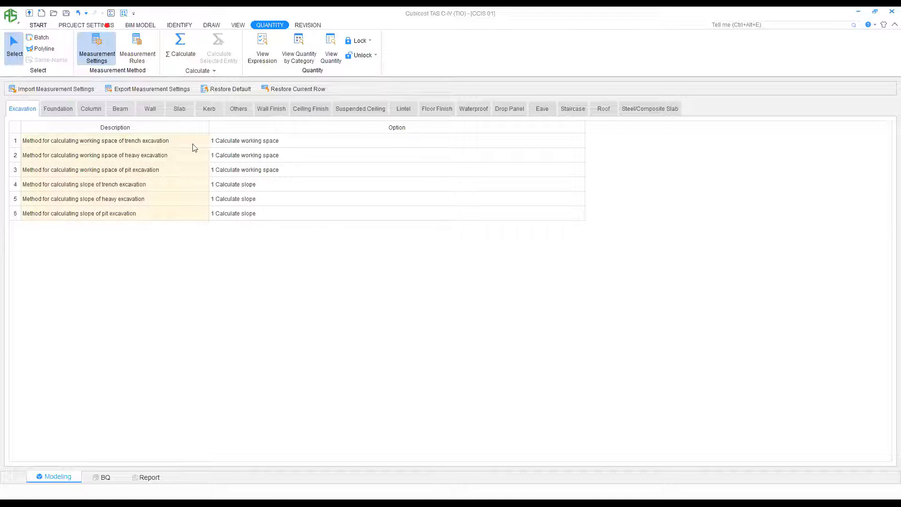
Review the measurement settings for foundations, columns, beams, walls, slabs and kerbs, and return to the model.
left_click(60, 110)
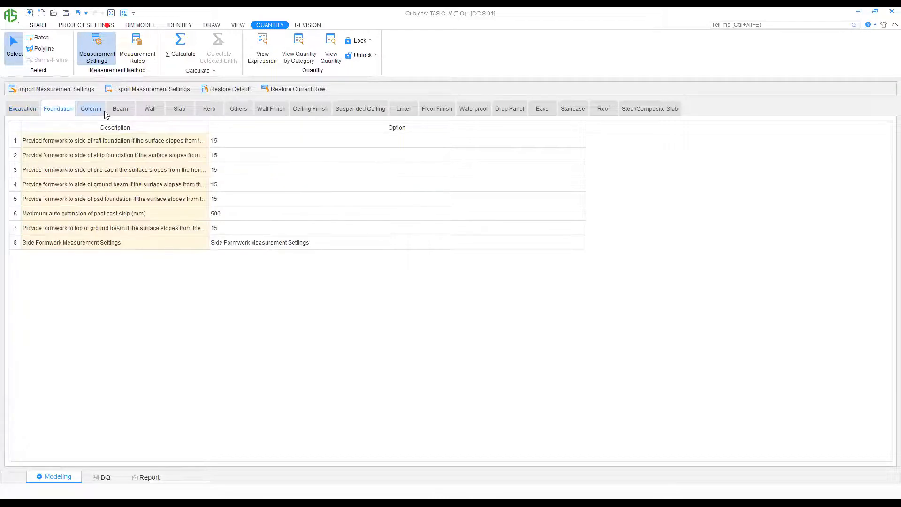
left_click(96, 111)
left_click(121, 112)
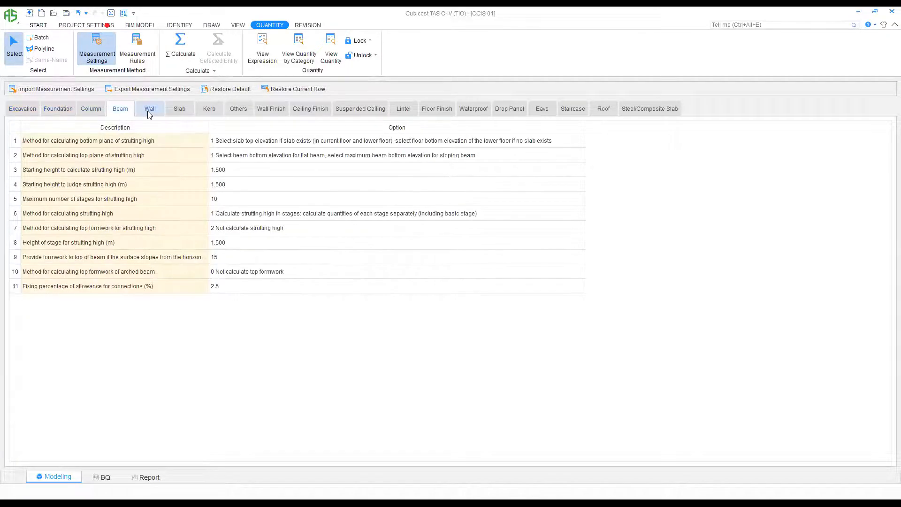
left_click(150, 112)
left_click(175, 111)
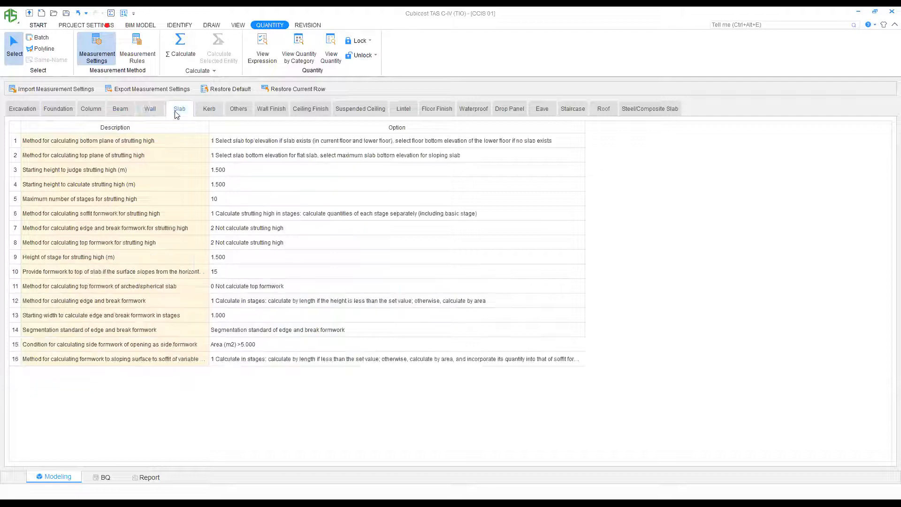
left_click(208, 111)
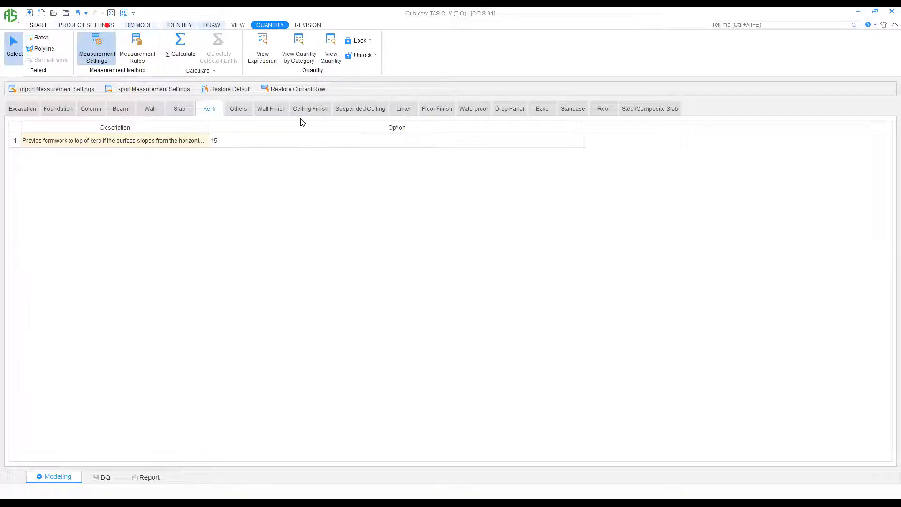
left_click(219, 26)
left_click(270, 26)
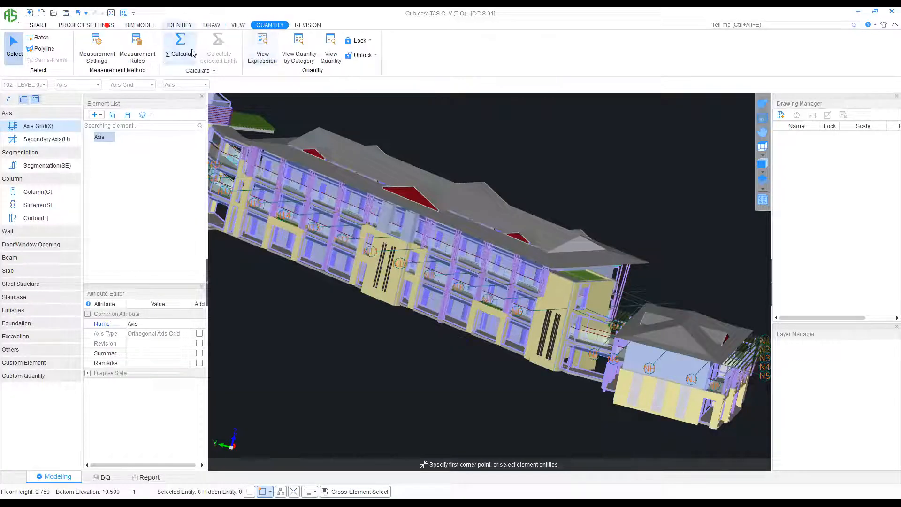
View the quantities by category for all floors of CCIS 01 in a maximized window.
left_click(301, 49)
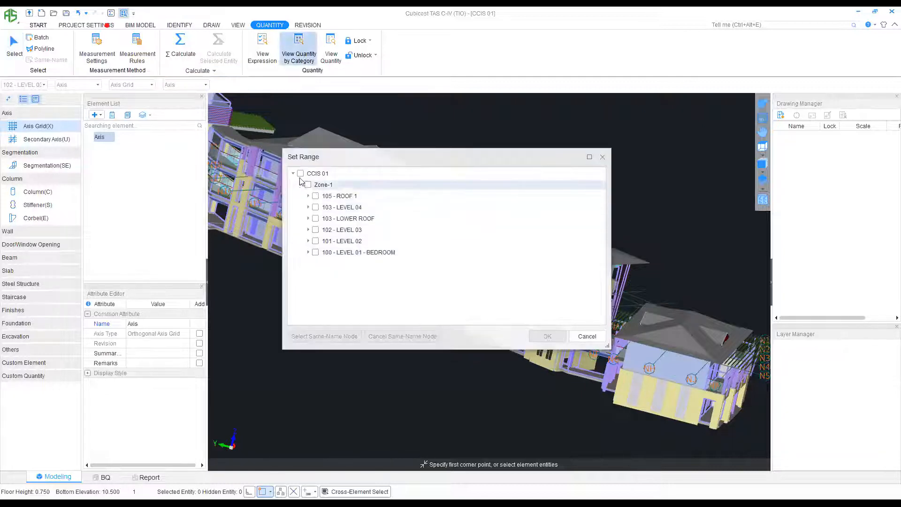
left_click(300, 173)
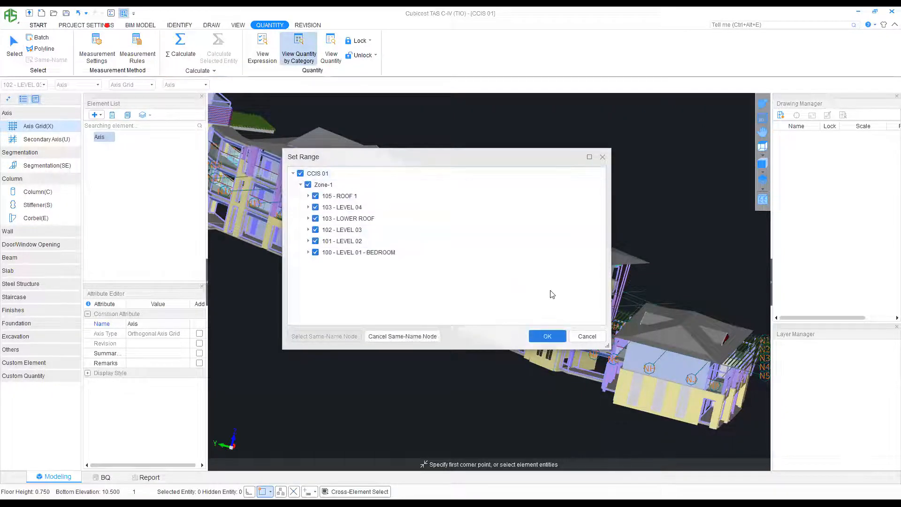
left_click(548, 335)
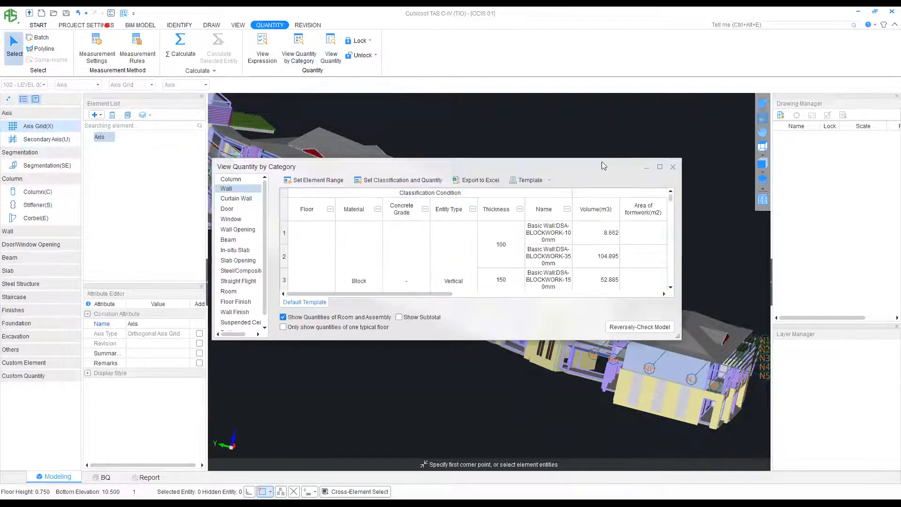
left_click(659, 168)
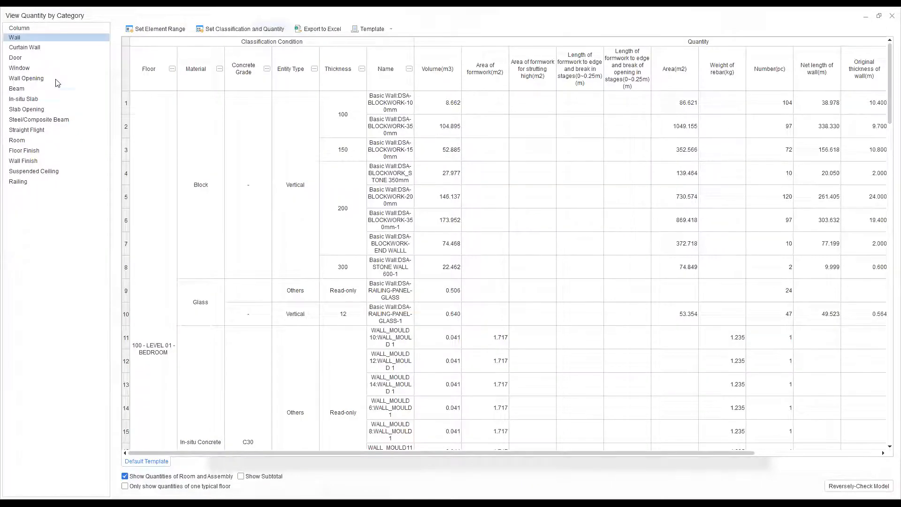
Examine the quantities of curtain walls, doors, windows, wall openings, in-situ slabs, straight flights, rooms and floor finishes, and close the quantity view.
left_click(16, 48)
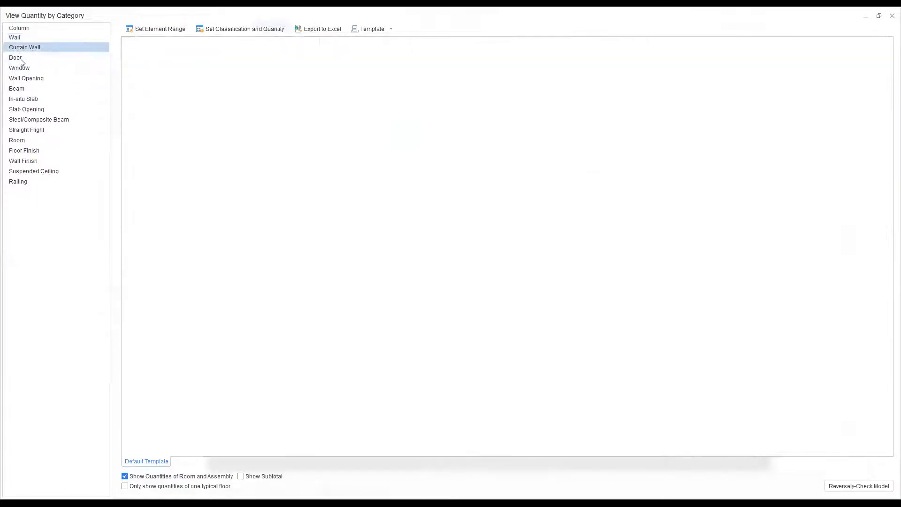
left_click(19, 58)
left_click(22, 68)
left_click(24, 78)
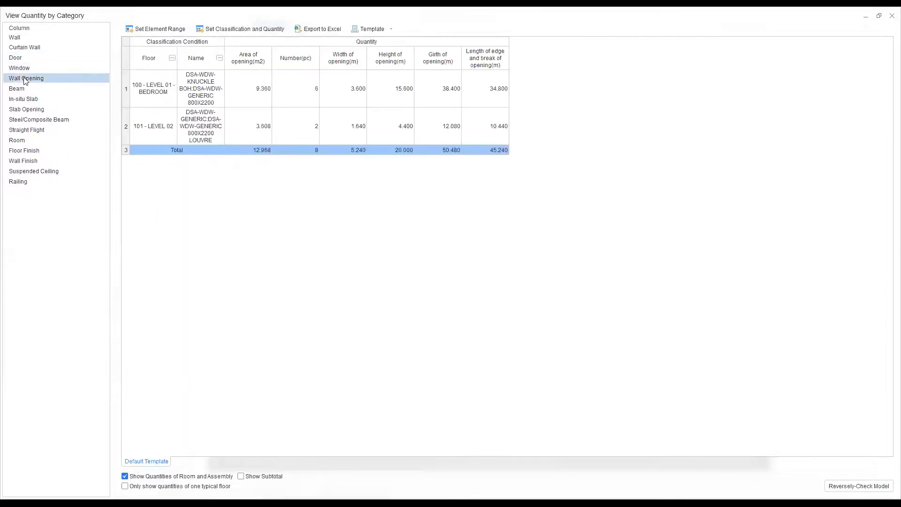
left_click(26, 100)
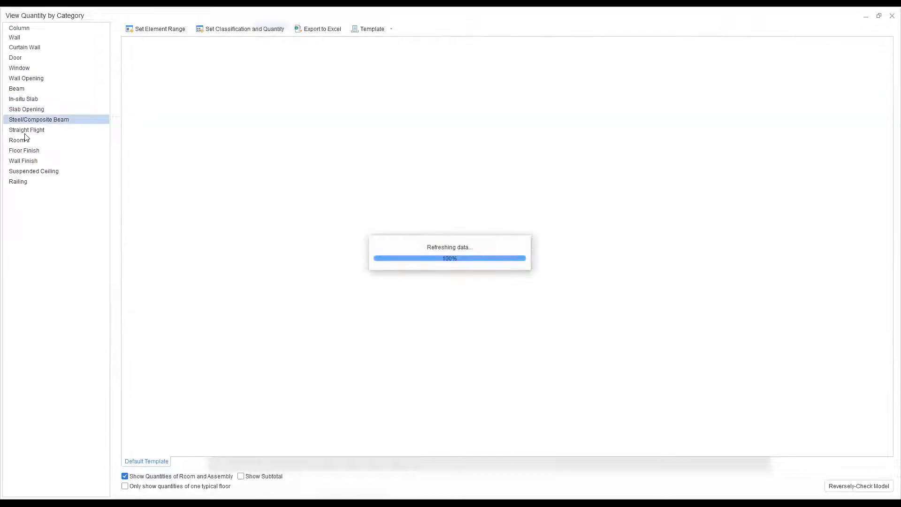
left_click(25, 134)
left_click(22, 140)
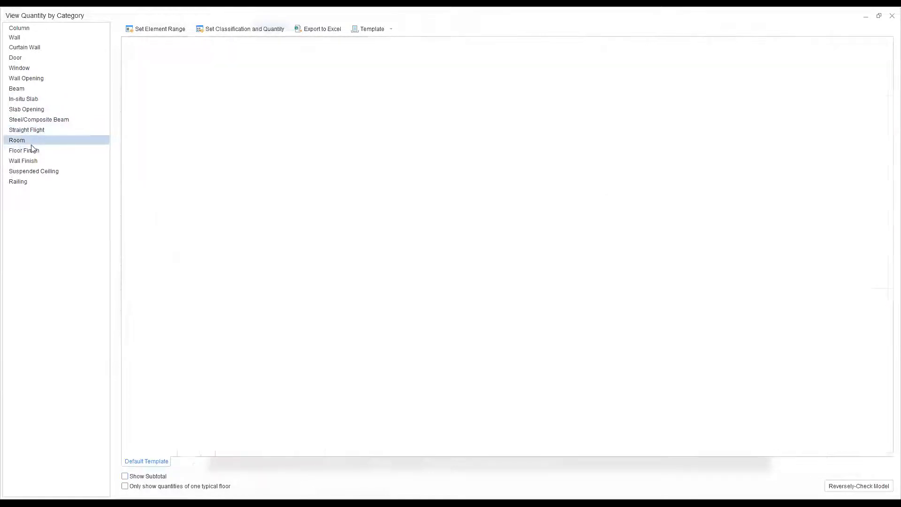
left_click(21, 150)
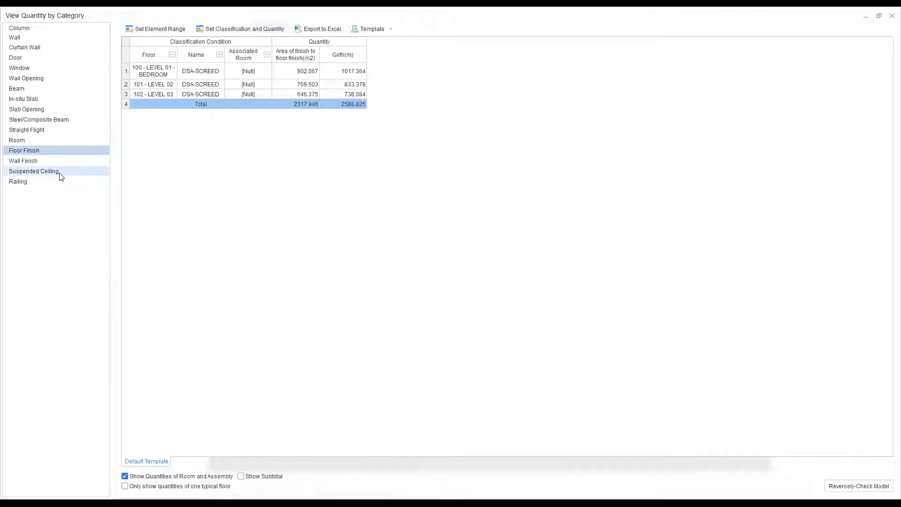
left_click(890, 17)
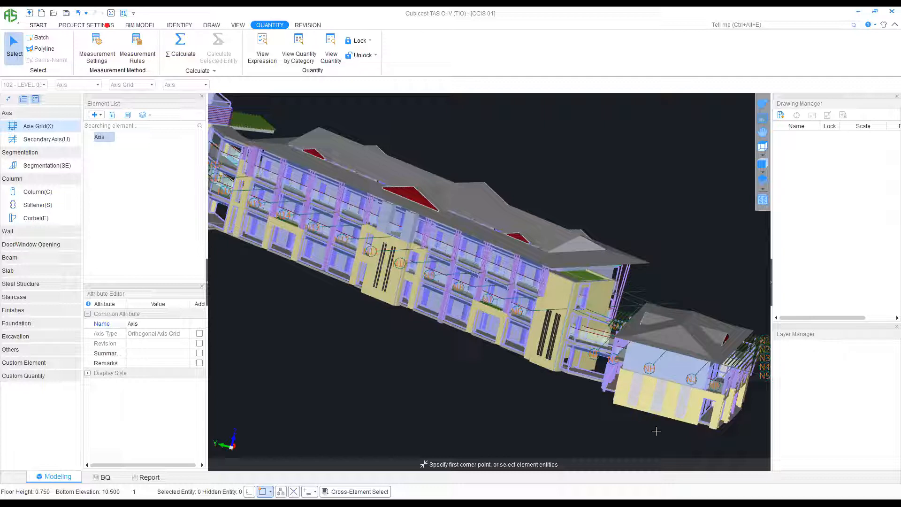
Close the CCIS 01 project.
left_click(137, 26)
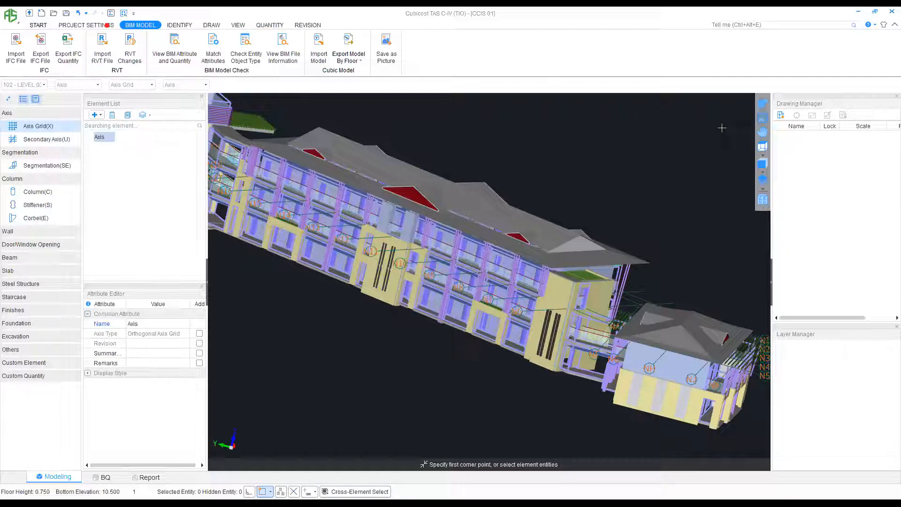
left_click(887, 15)
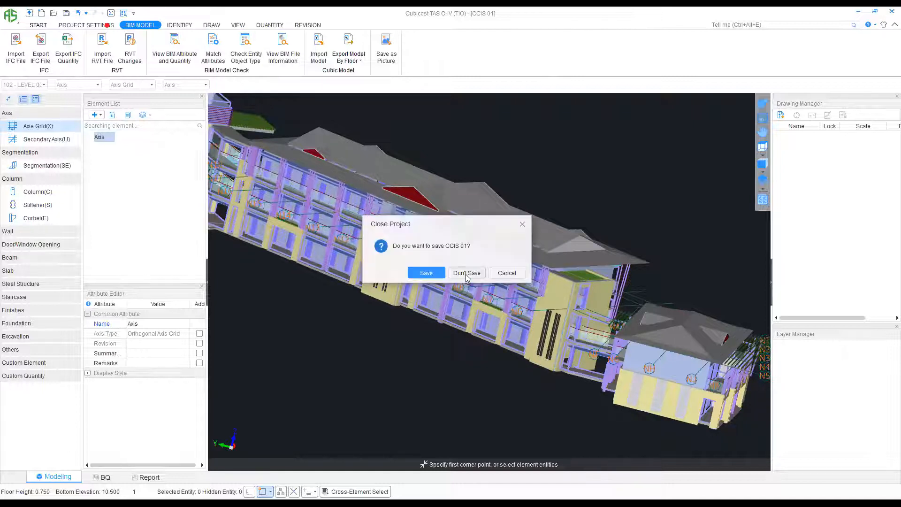
key("Return")
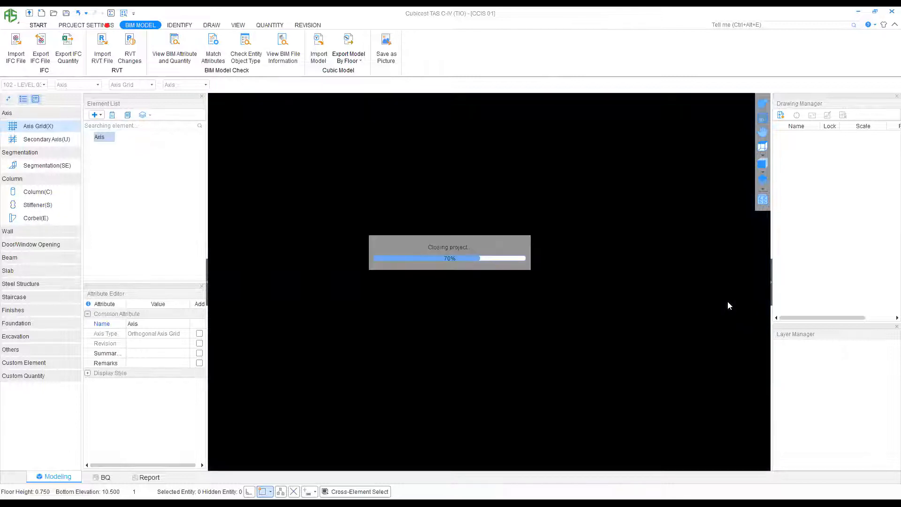